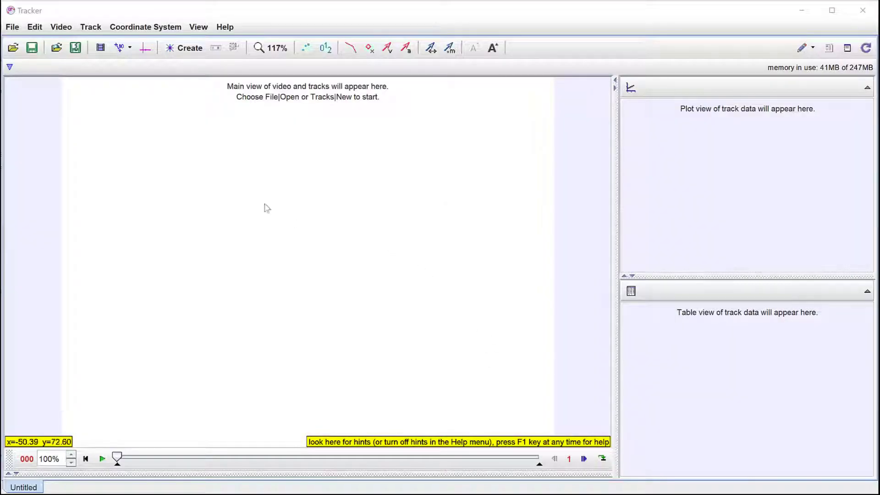
- Import ball_toss.mp4 through Video > Import so the toss footage appears in the main view
{"action": "left_click", "coordinate": [61, 27]}
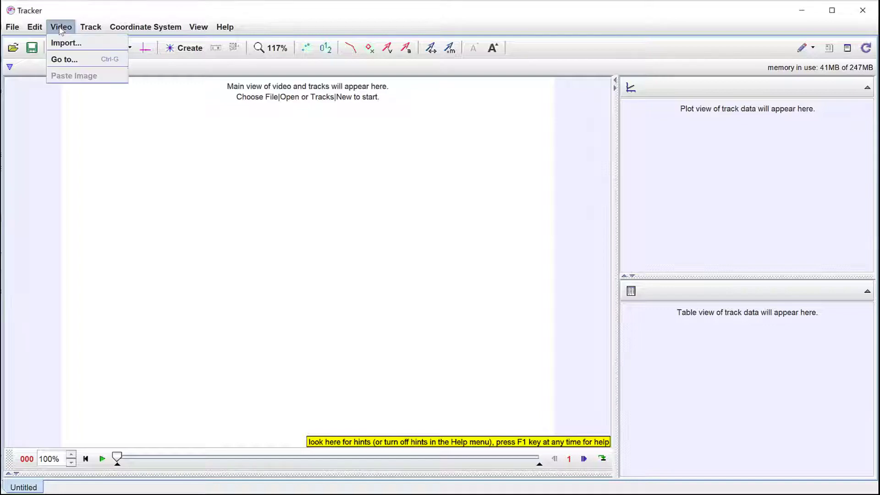
{"action": "left_click", "coordinate": [71, 46]}
{"action": "left_click", "coordinate": [355, 248]}
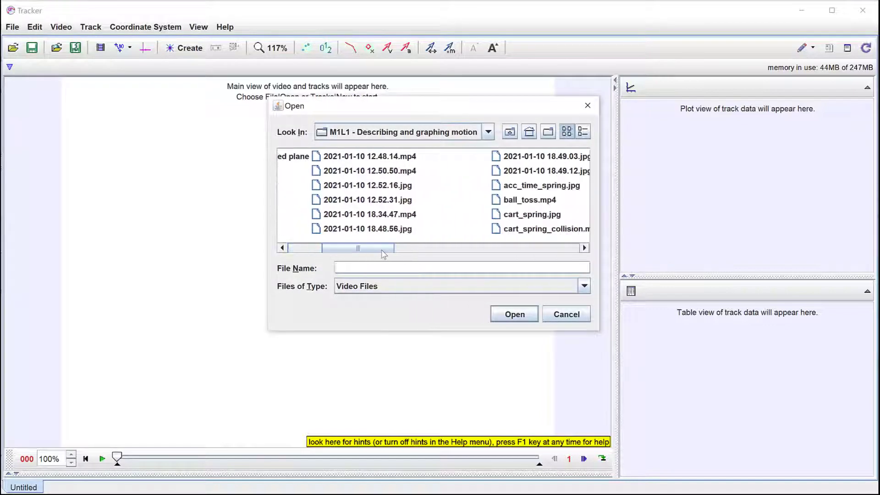
{"action": "left_click", "coordinate": [452, 200]}
{"action": "left_click", "coordinate": [513, 315]}
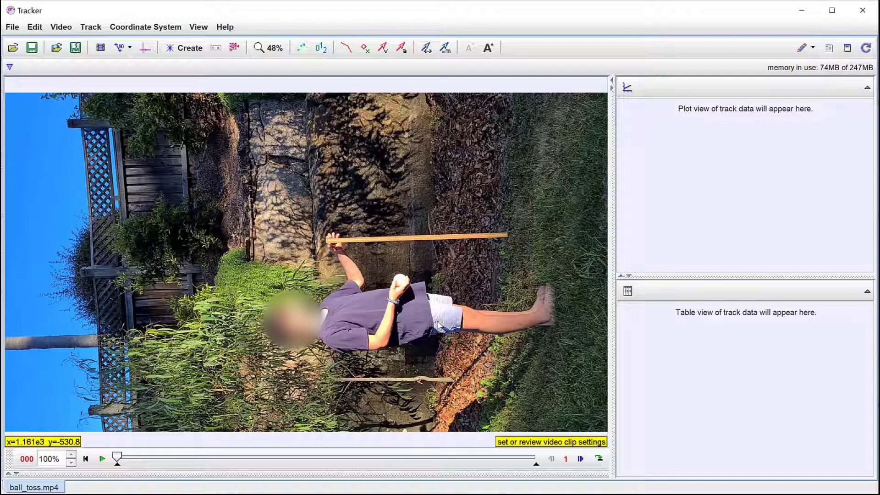
- Add a Rotate filter set to -90° so the ball toss video stands upright
{"action": "right_click", "coordinate": [221, 175]}
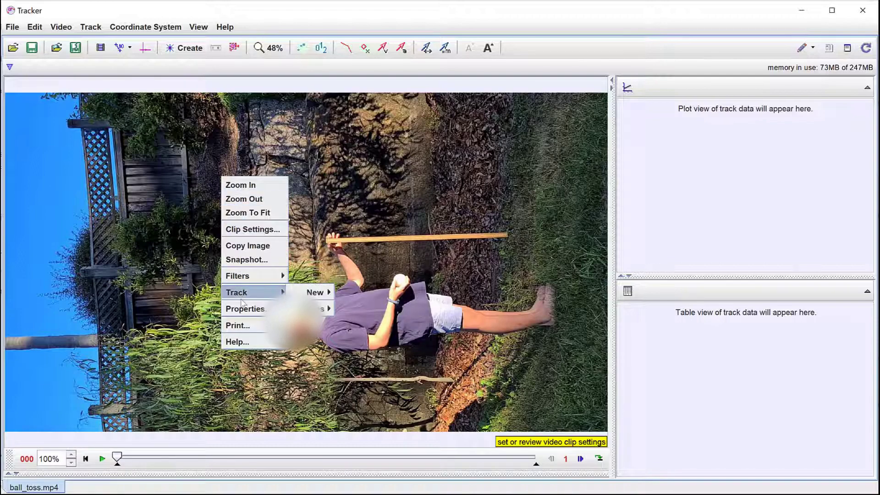
{"action": "mouse_move", "coordinate": [247, 278]}
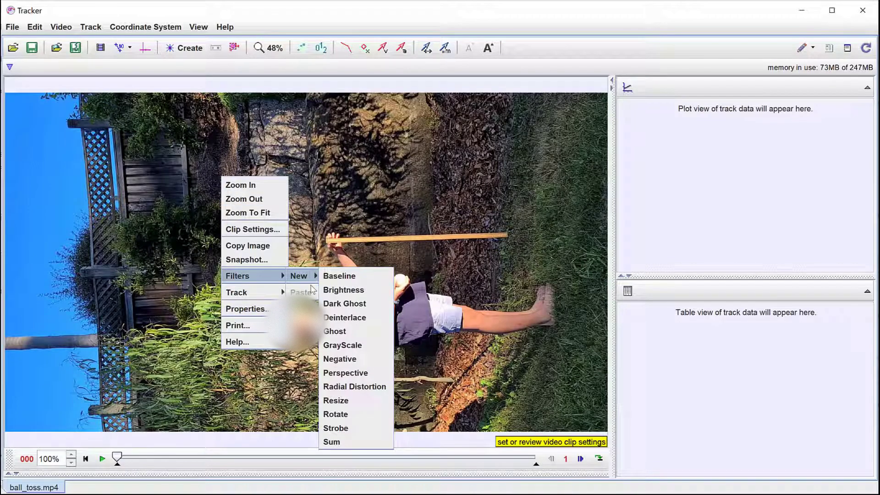
{"action": "mouse_move", "coordinate": [303, 275]}
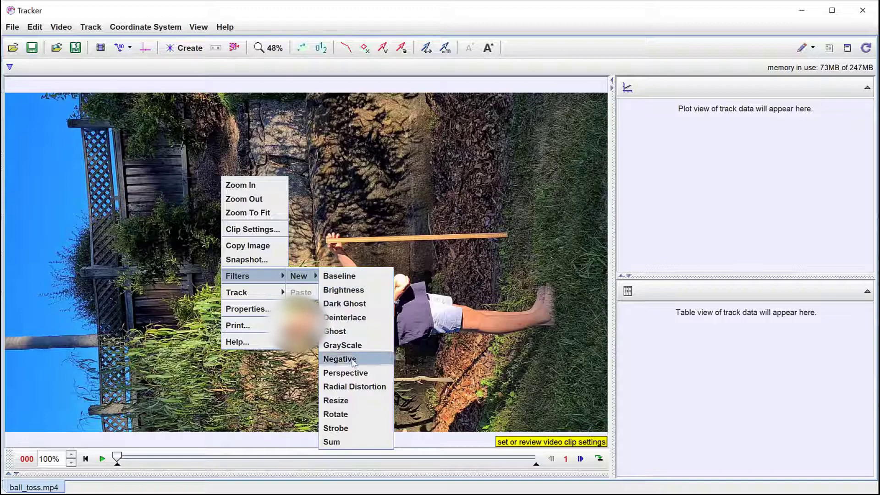
{"action": "left_click", "coordinate": [347, 414]}
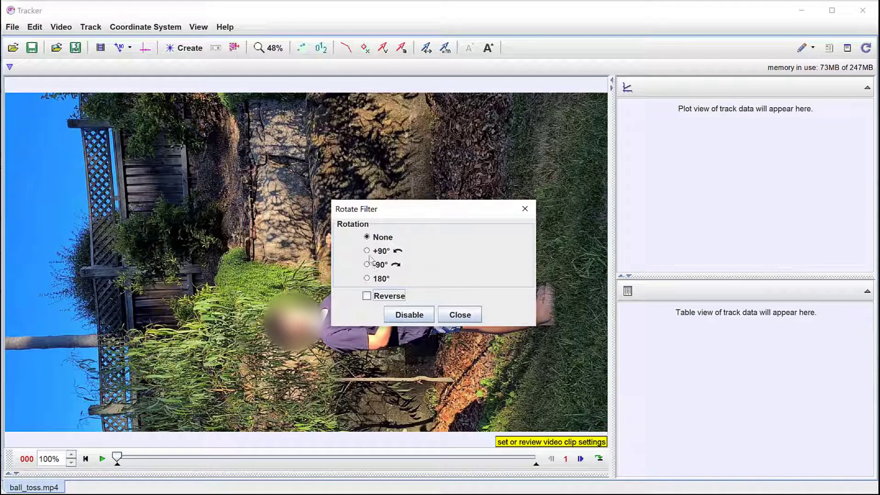
{"action": "left_click", "coordinate": [367, 265]}
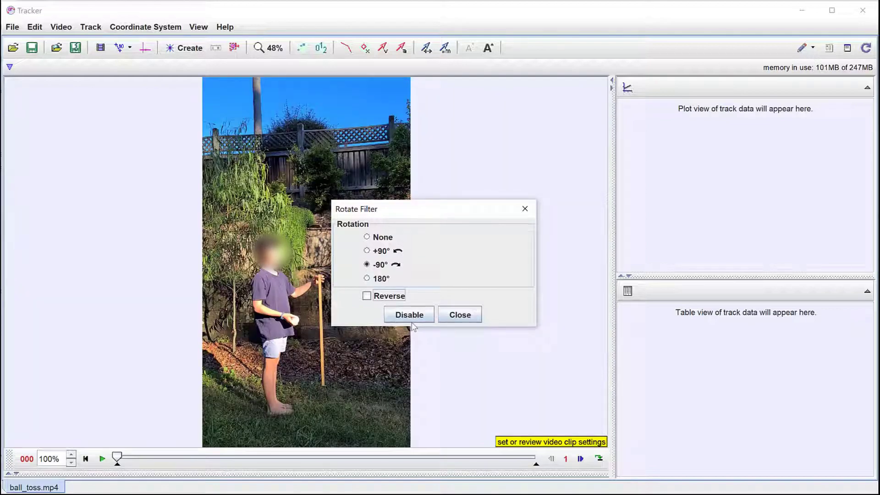
{"action": "left_click", "coordinate": [459, 315]}
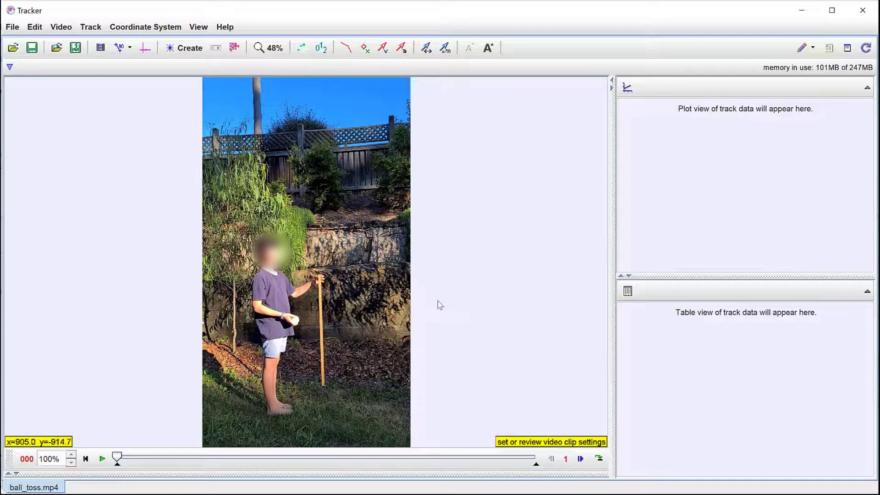
- Place the axes origin at the stick's base, tilt the x-axis 1.8° along the ground, and zoom to 100%
{"action": "left_click_drag", "start_coordinate": [118, 457], "coordinate": [223, 472]}
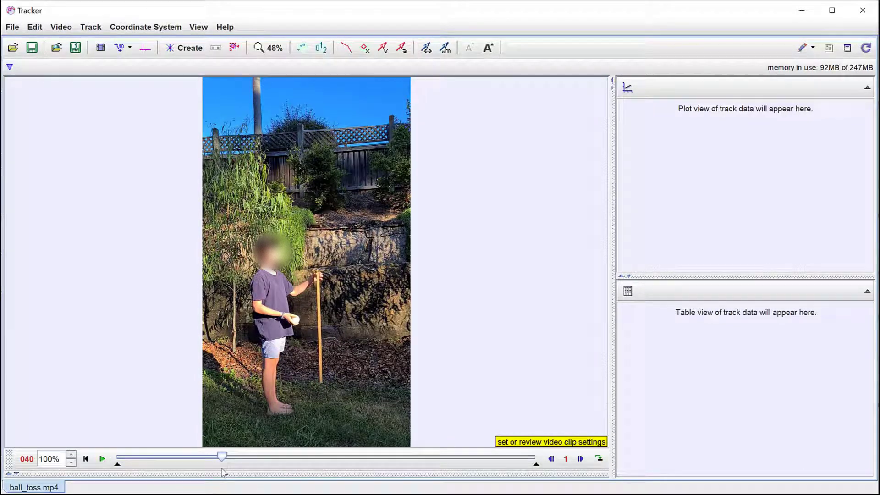
{"action": "left_click", "coordinate": [144, 48]}
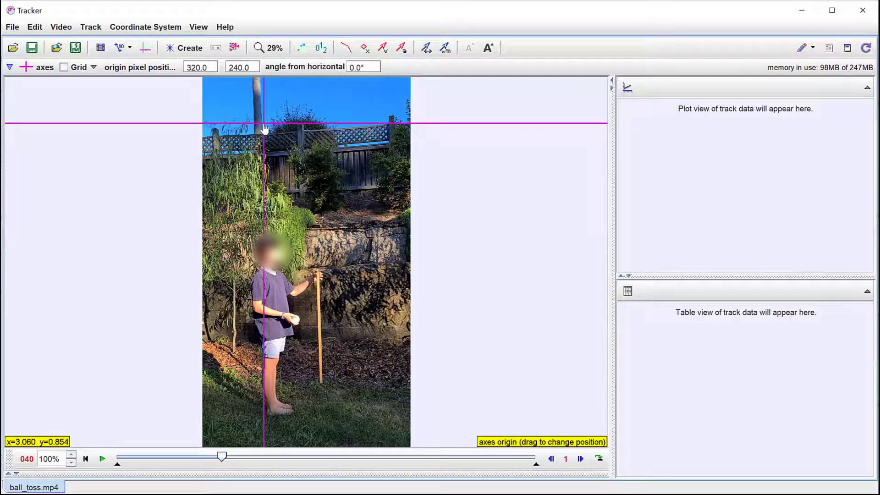
{"action": "left_click_drag", "start_coordinate": [265, 125], "coordinate": [323, 384]}
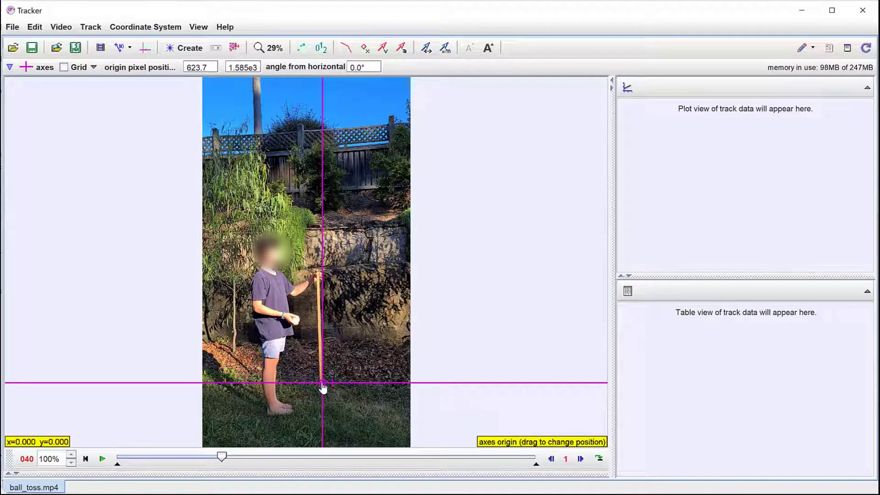
{"action": "left_click_drag", "start_coordinate": [560, 382], "coordinate": [553, 376]}
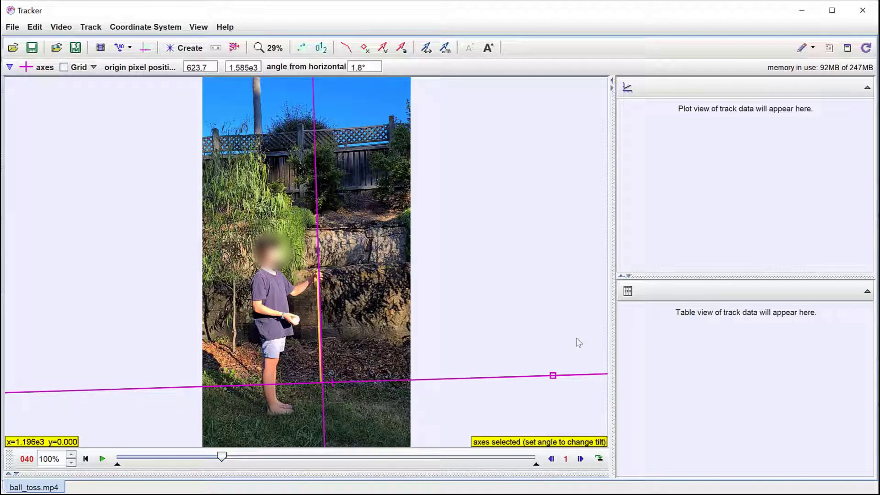
{"action": "left_click", "coordinate": [274, 50]}
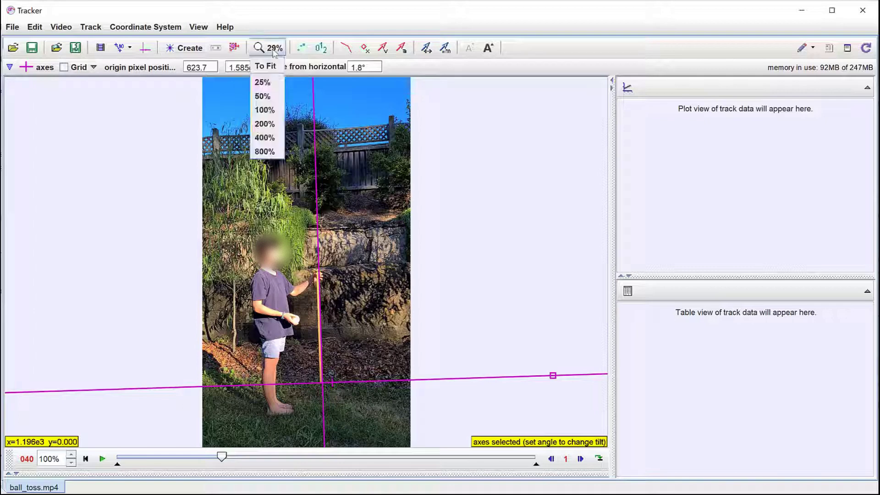
{"action": "left_click", "coordinate": [265, 113]}
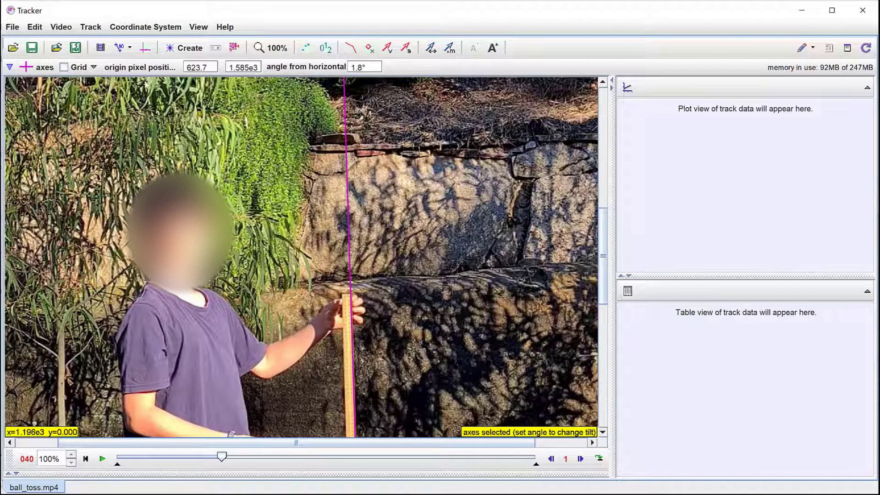
- Draw a calibration stick from the top to the bottom of the wooden stick and set it to 1 m
{"action": "left_click", "coordinate": [120, 47]}
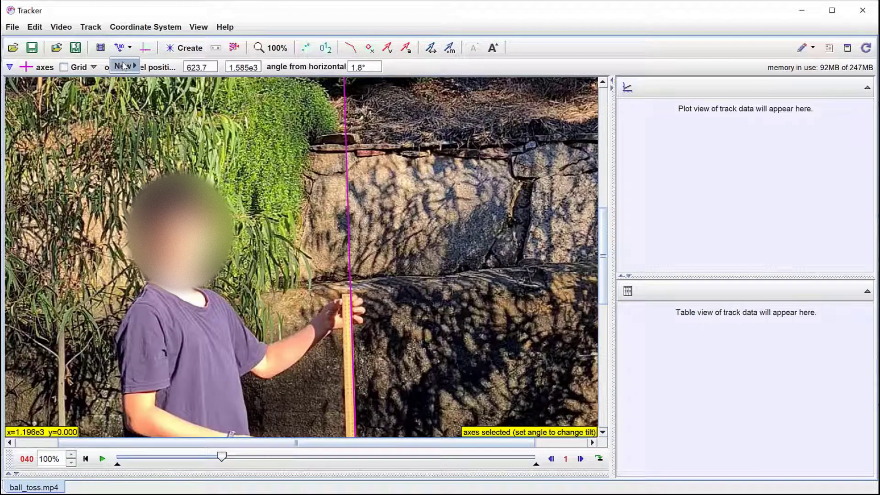
{"action": "mouse_move", "coordinate": [123, 68]}
{"action": "left_click", "coordinate": [161, 66]}
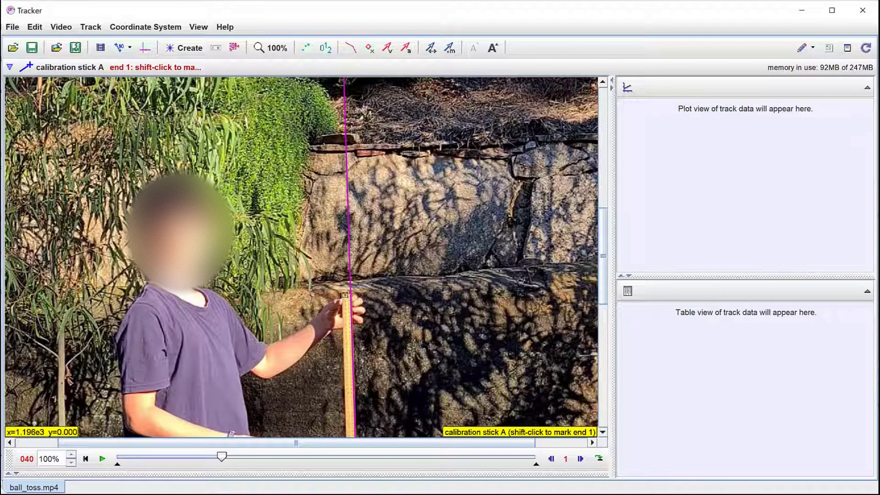
{"action": "left_click", "coordinate": [346, 294], "text": "shift"}
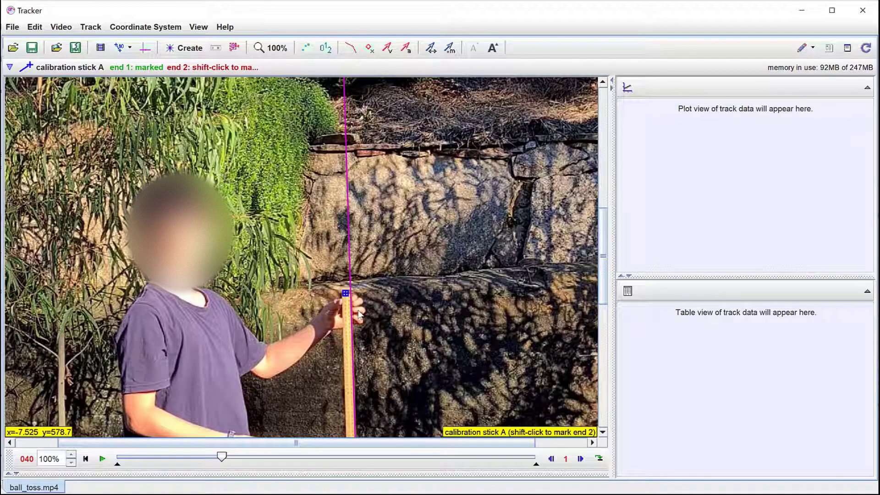
{"action": "left_click_drag", "start_coordinate": [604, 255], "coordinate": [603, 361]}
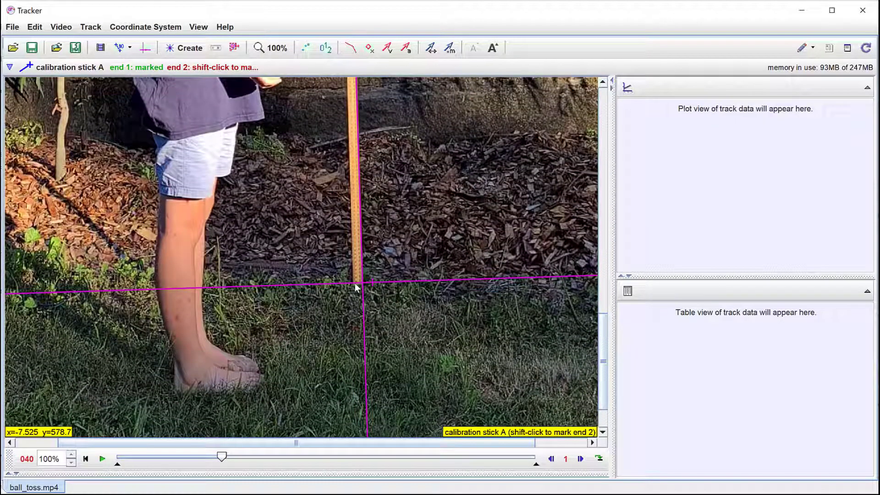
{"action": "left_click", "coordinate": [358, 285], "text": "shift"}
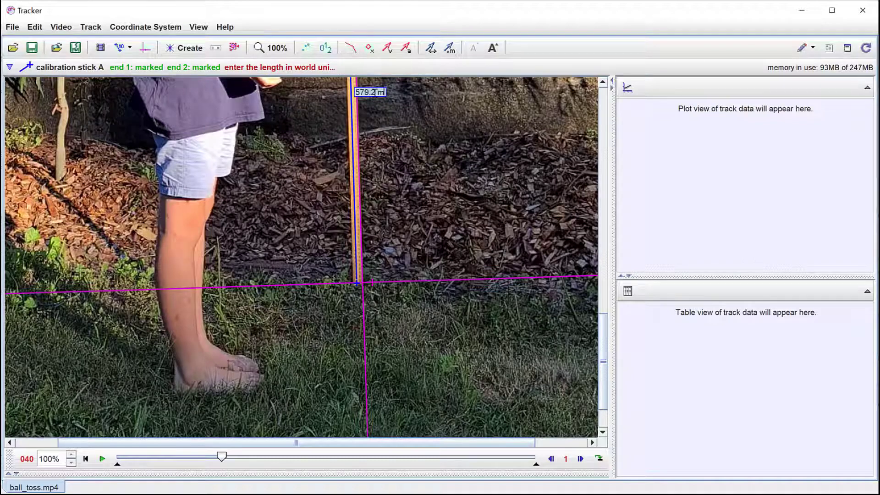
{"action": "type", "text": "1"}
{"action": "key", "text": "Return"}
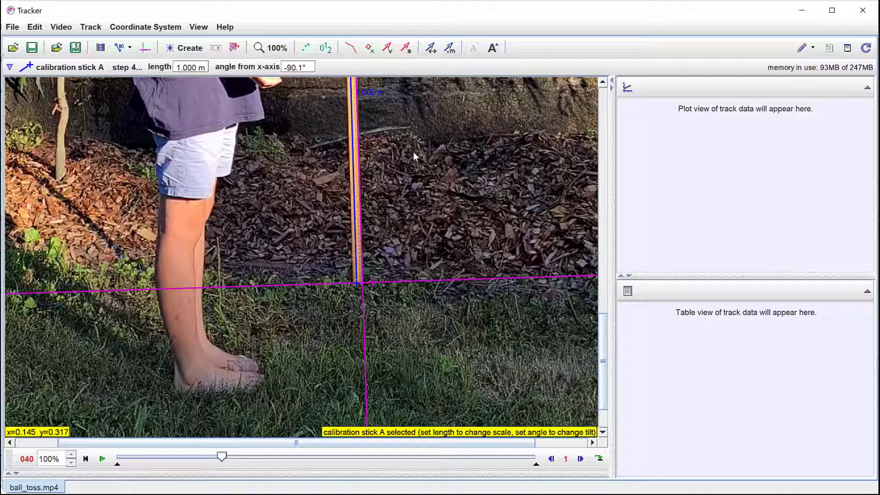
{"action": "left_click", "coordinate": [271, 48]}
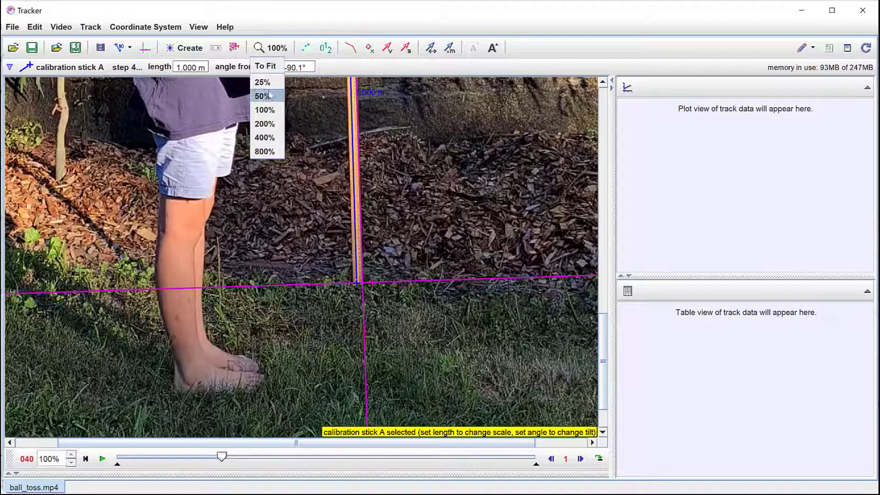
- Fit the video to view and set the clip's start frame to 84 and end frame to 126
{"action": "left_click", "coordinate": [265, 66]}
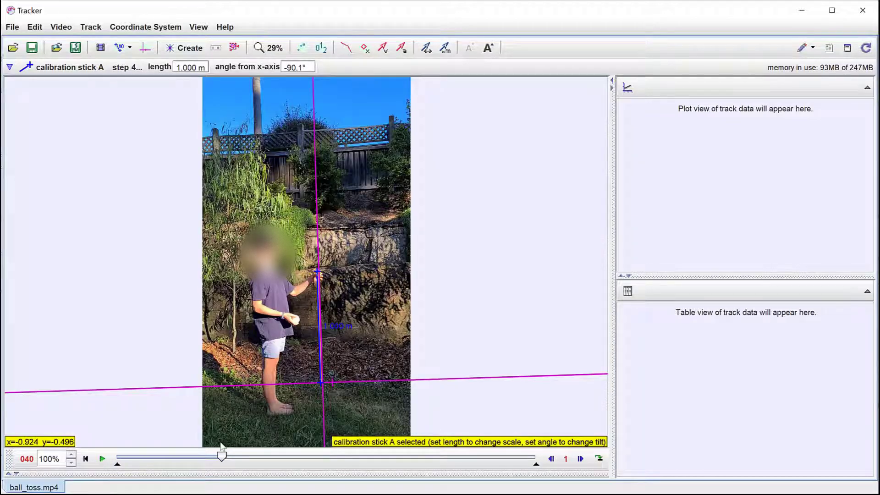
{"action": "left_click_drag", "start_coordinate": [222, 460], "coordinate": [336, 469]}
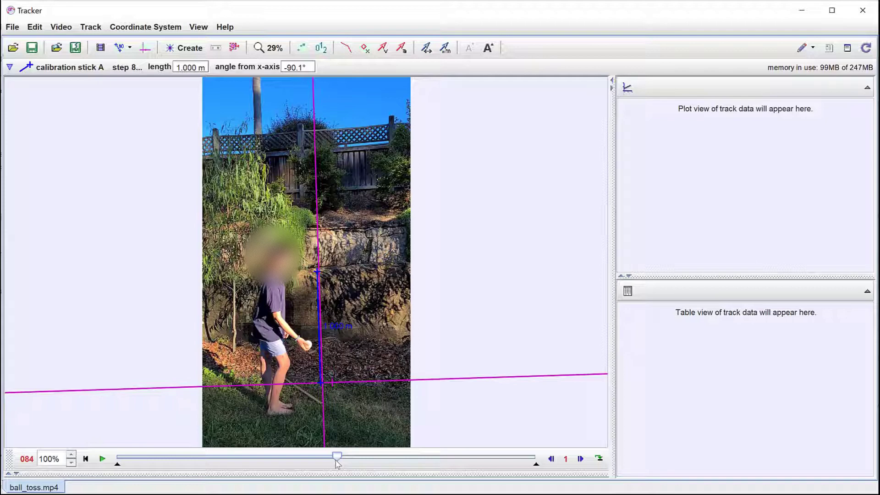
{"action": "right_click", "coordinate": [337, 462]}
{"action": "left_click", "coordinate": [348, 480]}
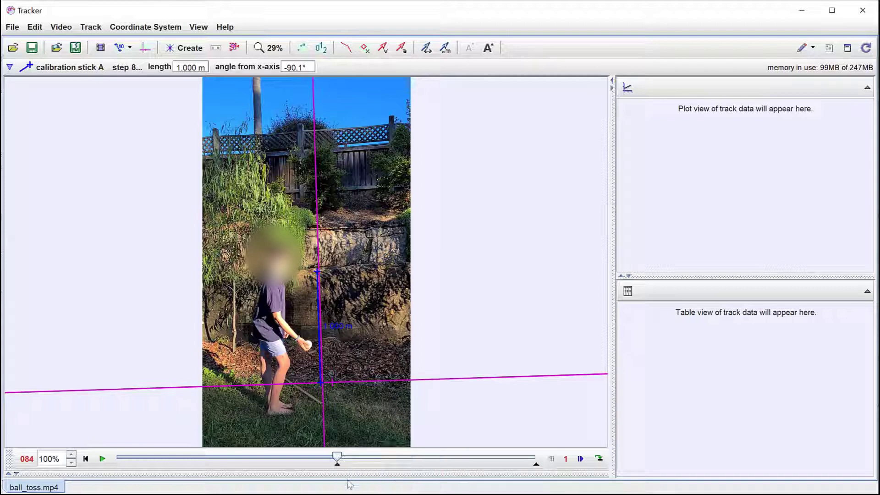
{"action": "left_click_drag", "start_coordinate": [338, 457], "coordinate": [446, 493]}
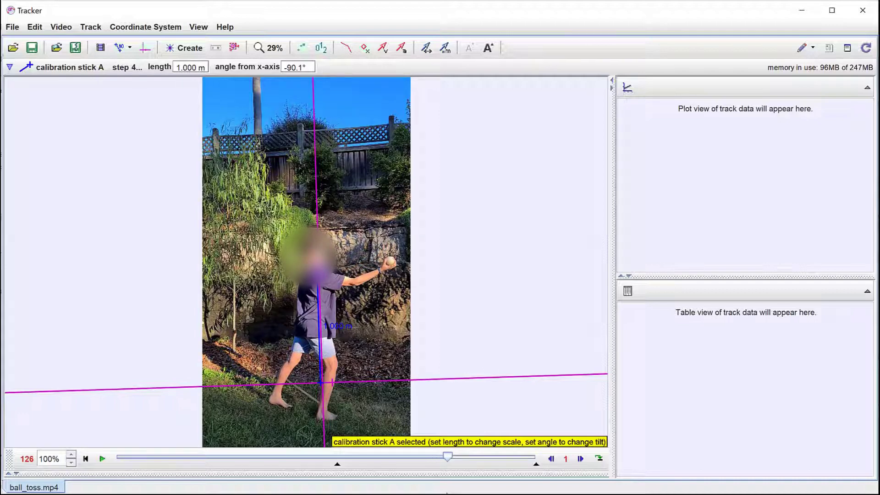
{"action": "right_click", "coordinate": [447, 460]}
{"action": "left_click", "coordinate": [456, 491]}
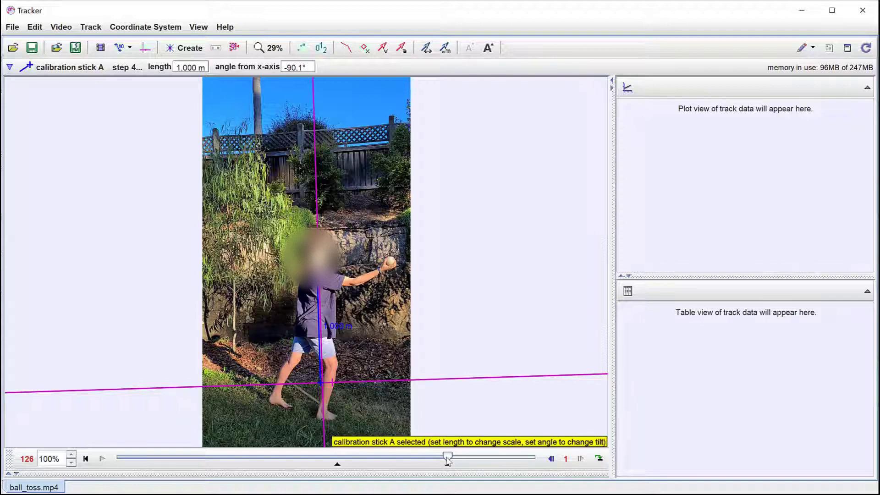
{"action": "left_click_drag", "start_coordinate": [448, 460], "coordinate": [336, 462]}
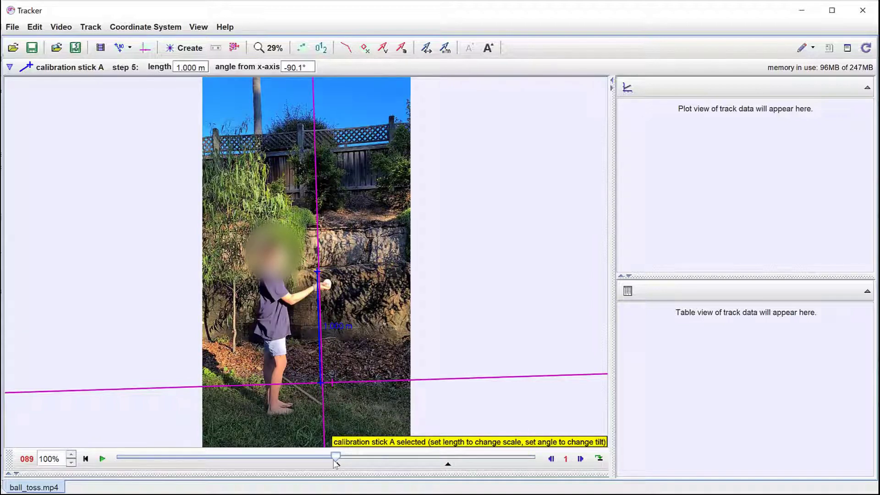
- Return to frame 84 and create a new point-mass track, mass A
{"action": "right_click", "coordinate": [336, 462]}
{"action": "left_click", "coordinate": [345, 481]}
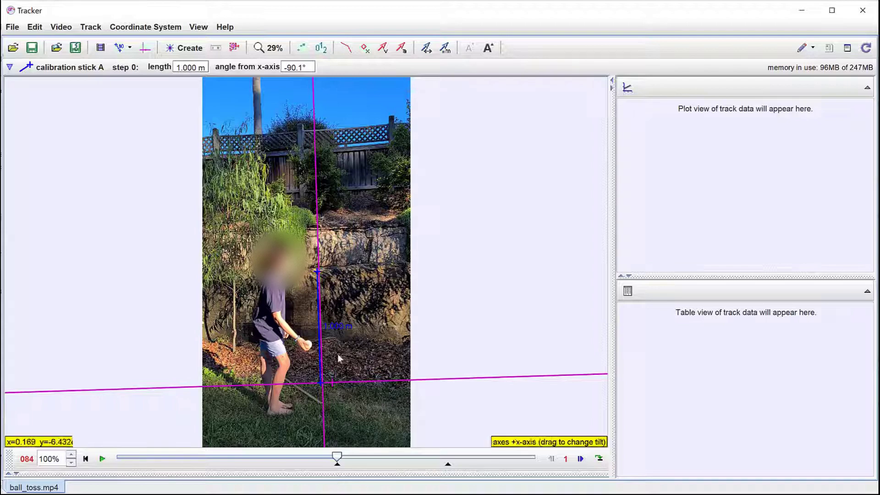
{"action": "left_click", "coordinate": [91, 27]}
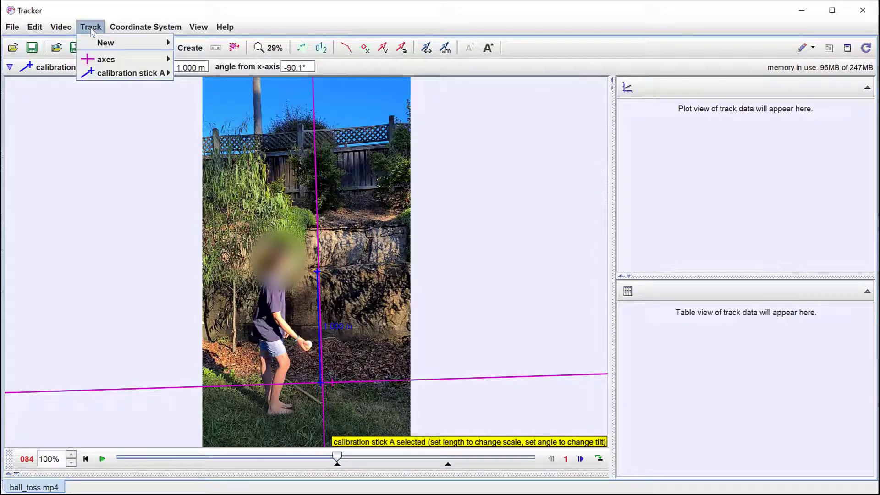
{"action": "mouse_move", "coordinate": [101, 41]}
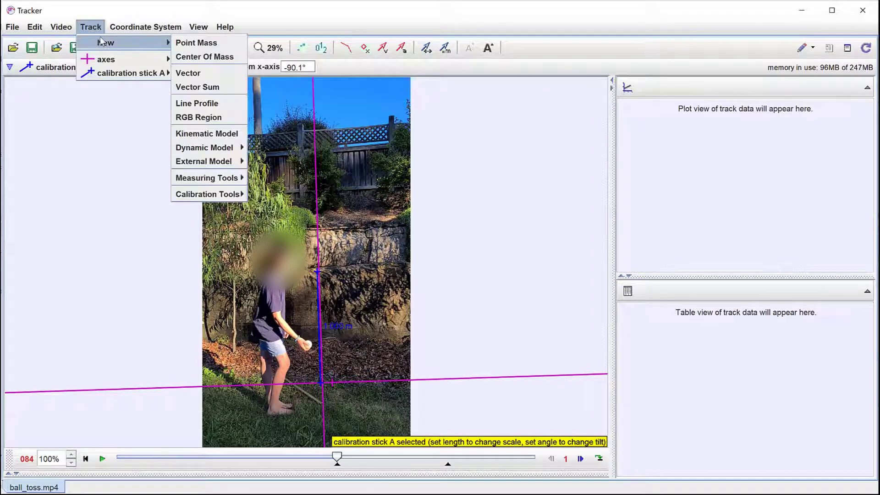
{"action": "left_click", "coordinate": [187, 44]}
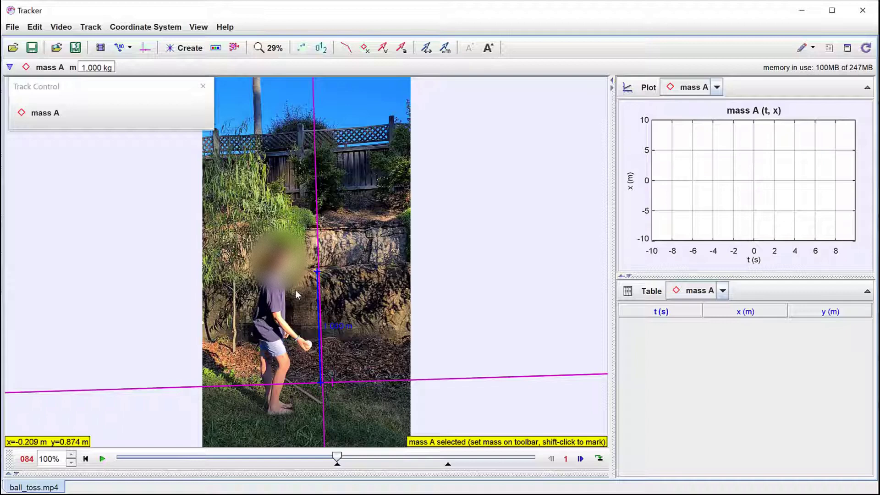
{"action": "left_click", "coordinate": [269, 48]}
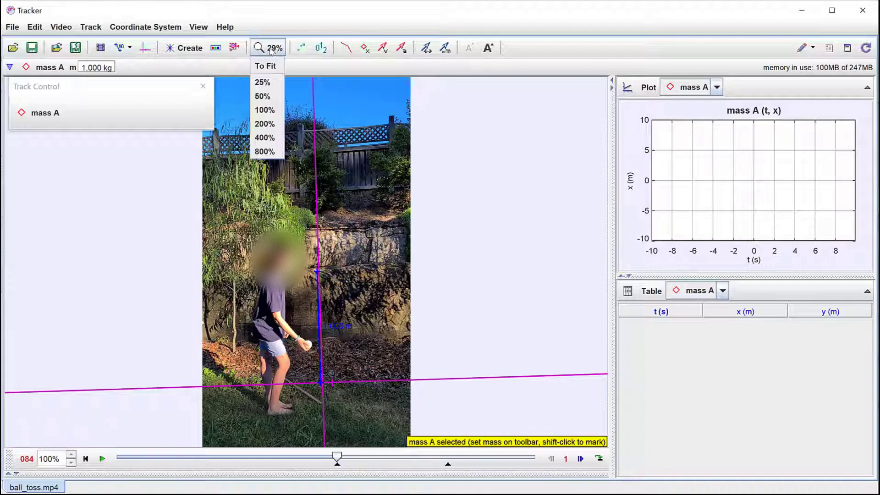
- Zoom to 200% and mark mass A on the ball from its release through the rise
{"action": "left_click", "coordinate": [265, 123]}
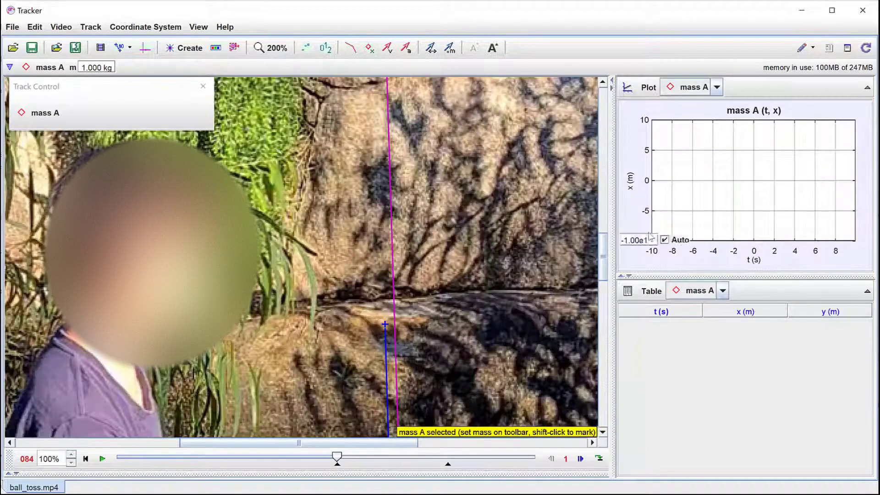
{"action": "left_click_drag", "start_coordinate": [601, 247], "coordinate": [602, 320]}
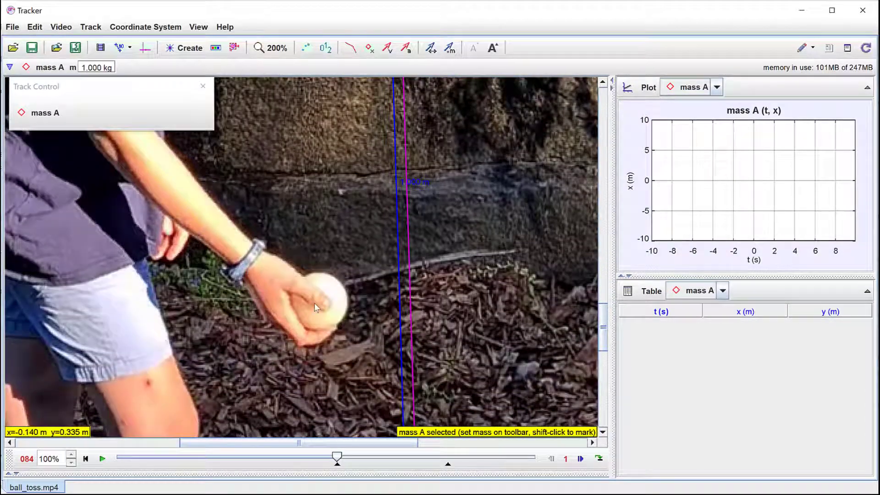
{"action": "key", "text": "shift"}
{"action": "left_click", "coordinate": [319, 274], "text": "shift"}
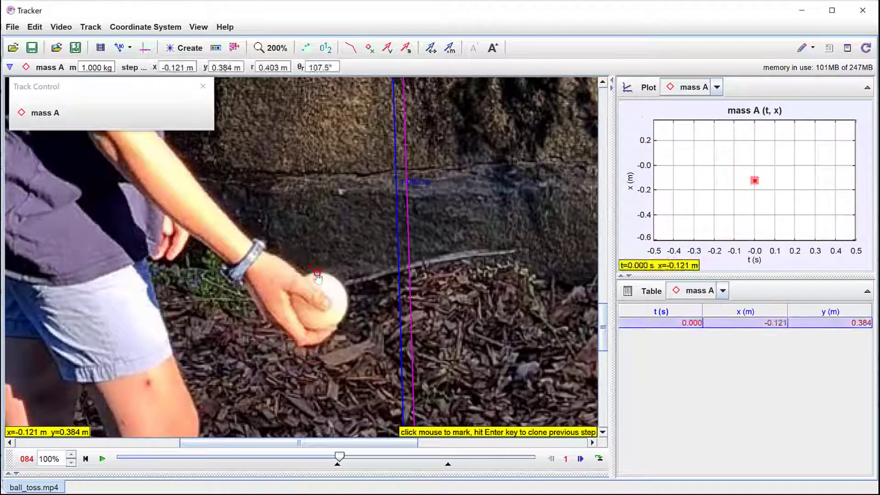
{"action": "left_click", "coordinate": [330, 240], "text": "shift"}
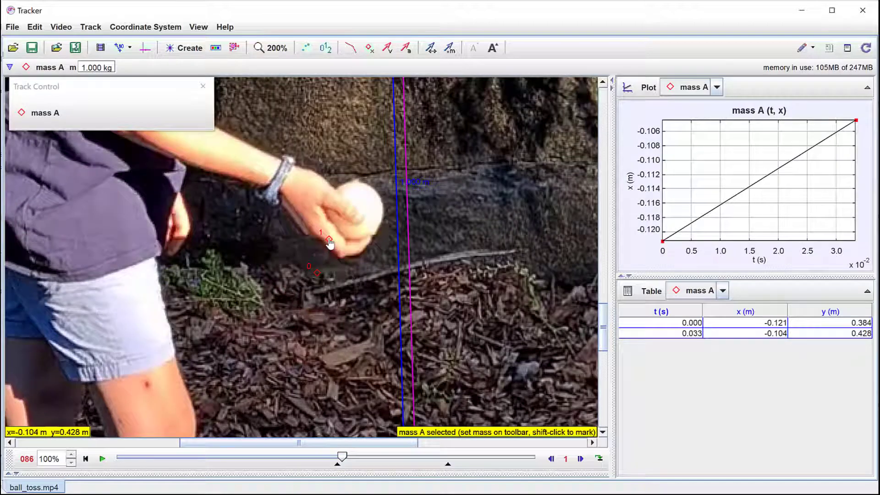
{"action": "key", "text": "shift"}
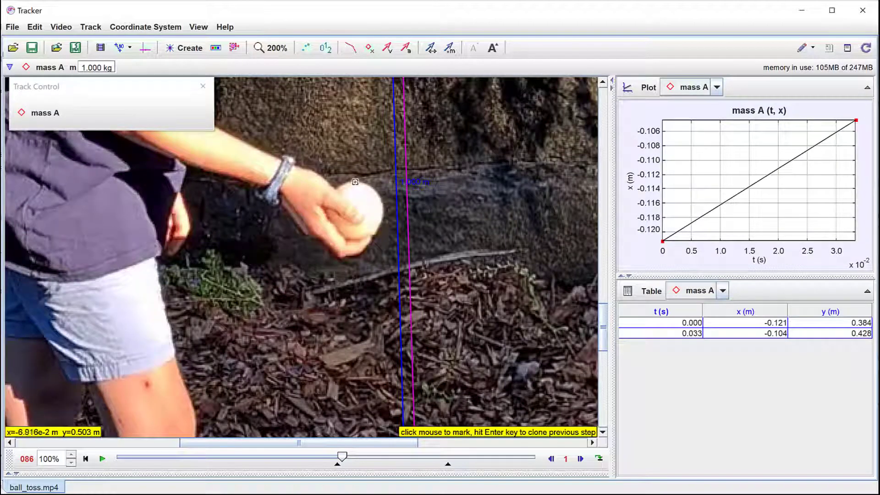
{"action": "left_click", "coordinate": [355, 182], "text": "shift"}
{"action": "left_click", "coordinate": [419, 122], "text": "shift"}
{"action": "left_click", "coordinate": [433, 183], "text": "shift"}
{"action": "left_click", "coordinate": [448, 240], "text": "shift"}
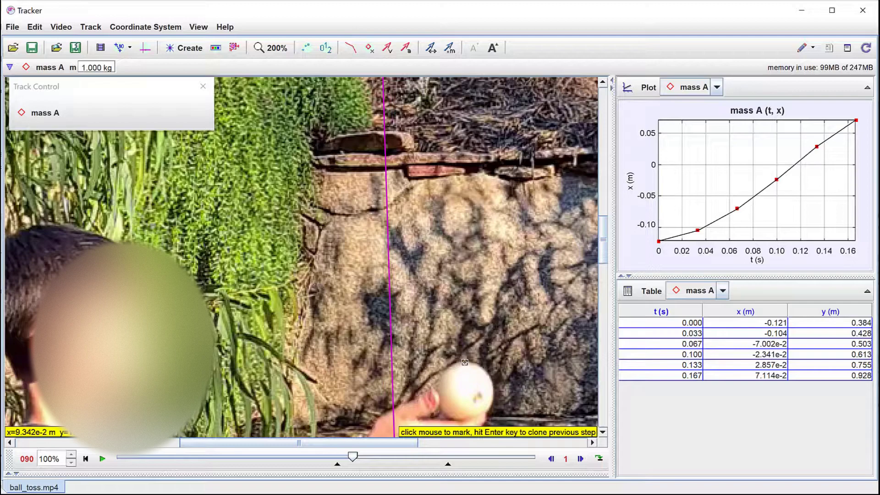
{"action": "left_click", "coordinate": [465, 376], "text": "shift"}
{"action": "left_click", "coordinate": [473, 275], "text": "shift"}
{"action": "left_click", "coordinate": [481, 344], "text": "shift"}
{"action": "left_click", "coordinate": [491, 236], "text": "shift"}
{"action": "left_click", "coordinate": [501, 122], "text": "shift"}
{"action": "left_click", "coordinate": [507, 298], "text": "shift"}
{"action": "left_click", "coordinate": [518, 202], "text": "shift"}
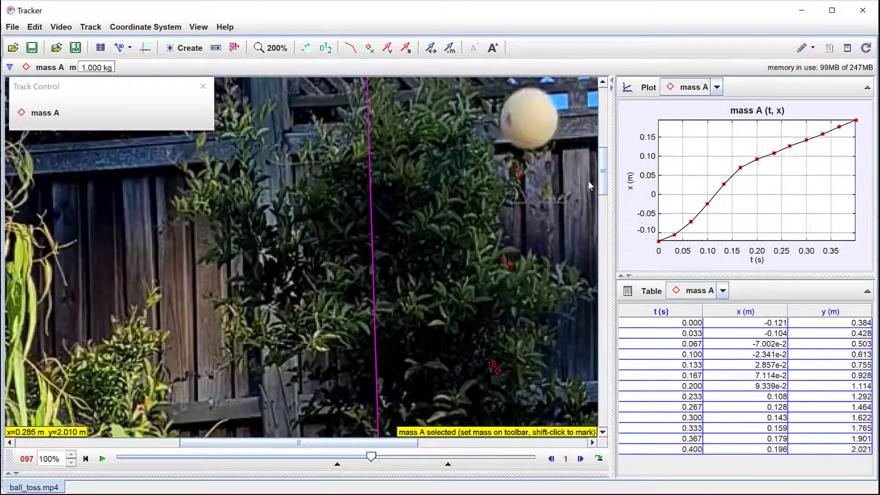
{"action": "left_click", "coordinate": [528, 90], "text": "shift"}
{"action": "left_click", "coordinate": [536, 273], "text": "shift"}
{"action": "left_click", "coordinate": [565, 140], "text": "shift"}
{"action": "left_click", "coordinate": [568, 120], "text": "shift"}
{"action": "left_click", "coordinate": [570, 175], "text": "shift"}
{"action": "left_click", "coordinate": [374, 114], "text": "shift"}
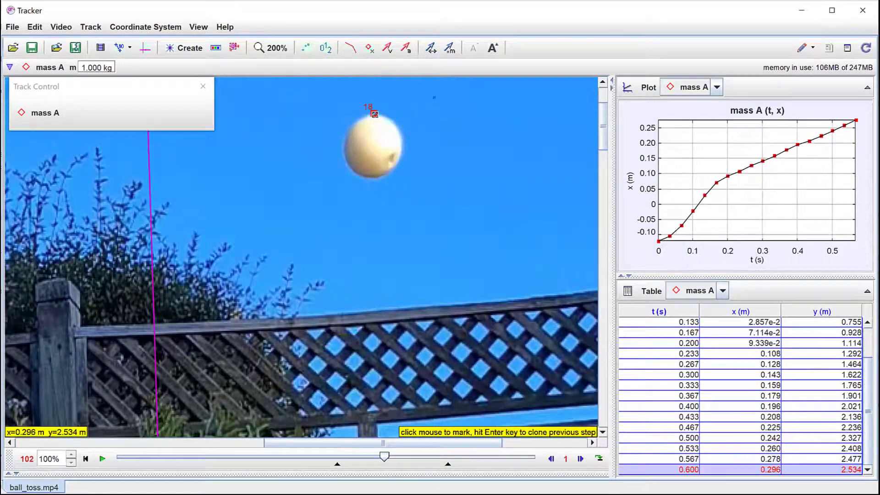
- Mark the ball's positions across the top of its flight and the start of its fall
{"action": "left_click", "coordinate": [384, 193], "text": "shift"}
{"action": "left_click", "coordinate": [397, 165], "text": "shift"}
{"action": "left_click", "coordinate": [408, 150], "text": "shift"}
{"action": "left_click", "coordinate": [422, 140], "text": "shift"}
{"action": "left_click", "coordinate": [436, 142], "text": "shift"}
{"action": "left_click", "coordinate": [451, 150], "text": "shift"}
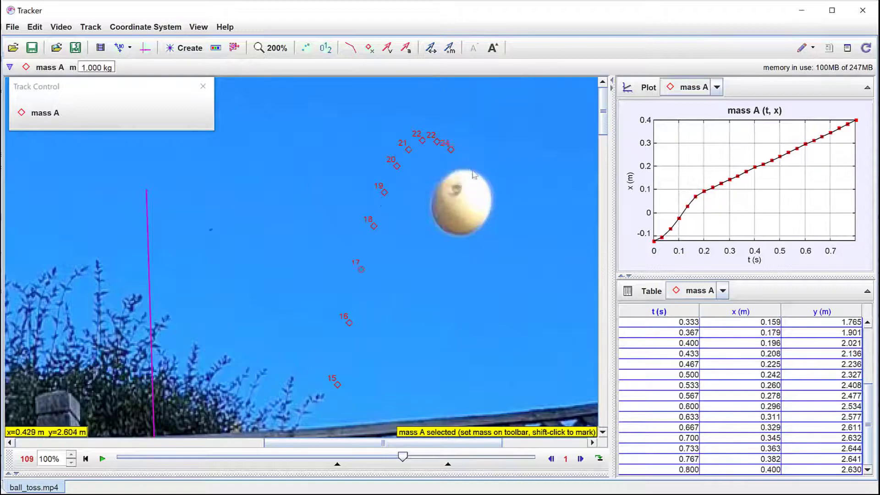
{"action": "left_click", "coordinate": [462, 202], "text": "shift"}
{"action": "left_click", "coordinate": [476, 229], "text": "shift"}
{"action": "left_click", "coordinate": [491, 255], "text": "shift"}
{"action": "left_click", "coordinate": [504, 307], "text": "shift"}
{"action": "left_click", "coordinate": [517, 359], "text": "shift"}
{"action": "left_click", "coordinate": [528, 403], "text": "shift"}
{"action": "left_click", "coordinate": [542, 183], "text": "shift"}
{"action": "left_click", "coordinate": [560, 270], "text": "shift"}
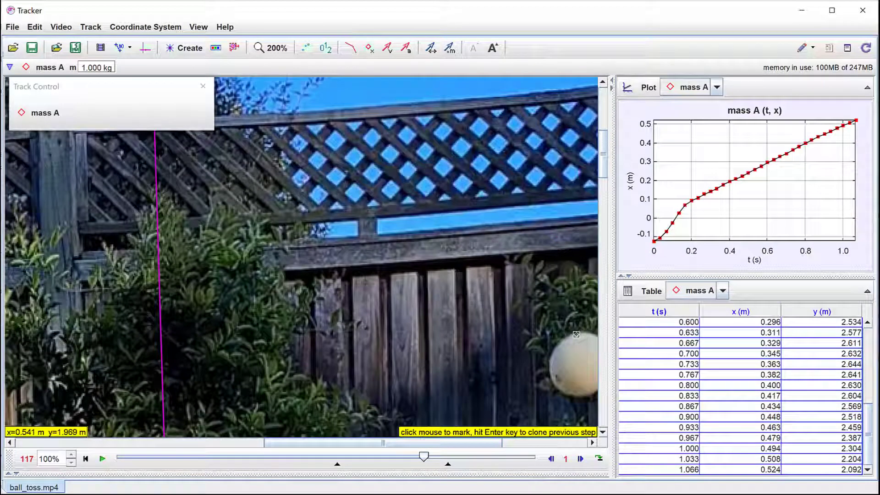
- Mark the ball dropping into the catching hand, ending at t = 1.400 s
{"action": "left_click", "coordinate": [573, 363], "text": "shift"}
{"action": "left_click", "coordinate": [541, 404], "text": "shift"}
{"action": "left_click", "coordinate": [419, 245], "text": "shift"}
{"action": "left_click", "coordinate": [429, 215], "text": "shift"}
{"action": "left_click", "coordinate": [438, 193], "text": "shift"}
{"action": "left_click", "coordinate": [450, 179], "text": "shift"}
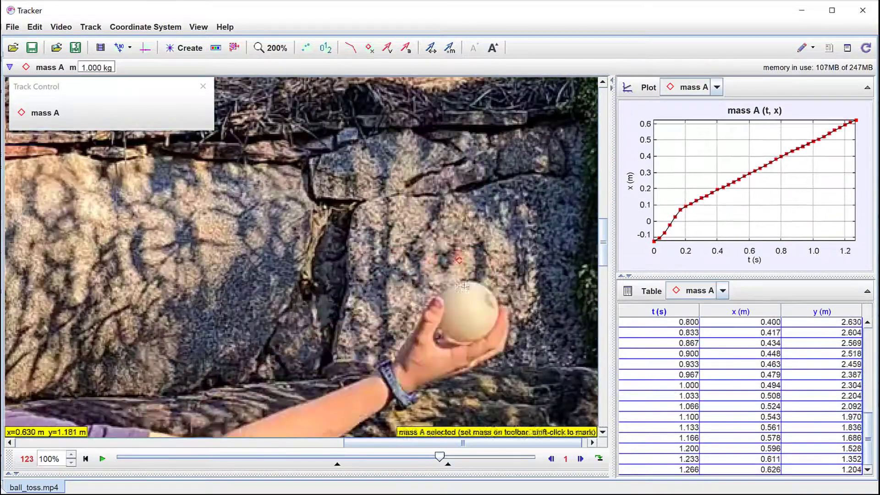
{"action": "left_click", "coordinate": [462, 287], "text": "shift"}
{"action": "left_click", "coordinate": [464, 302], "text": "shift"}
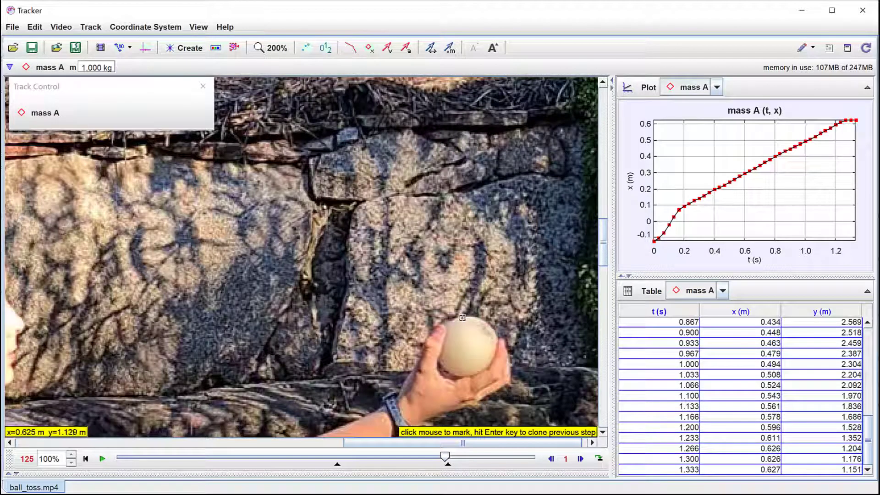
{"action": "left_click", "coordinate": [462, 318], "text": "shift"}
{"action": "left_click", "coordinate": [466, 329], "text": "shift"}
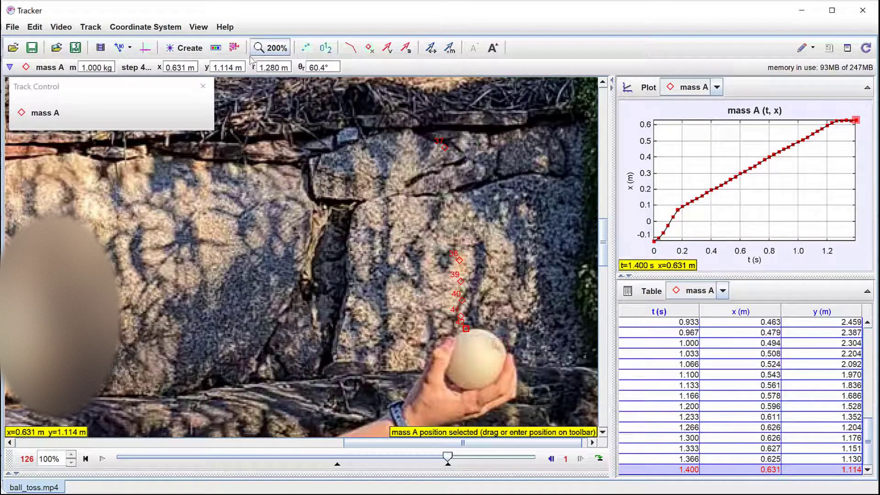
- Zoom to fit and set trails to All steps, leaving velocity vectors hidden
{"action": "left_click", "coordinate": [270, 47]}
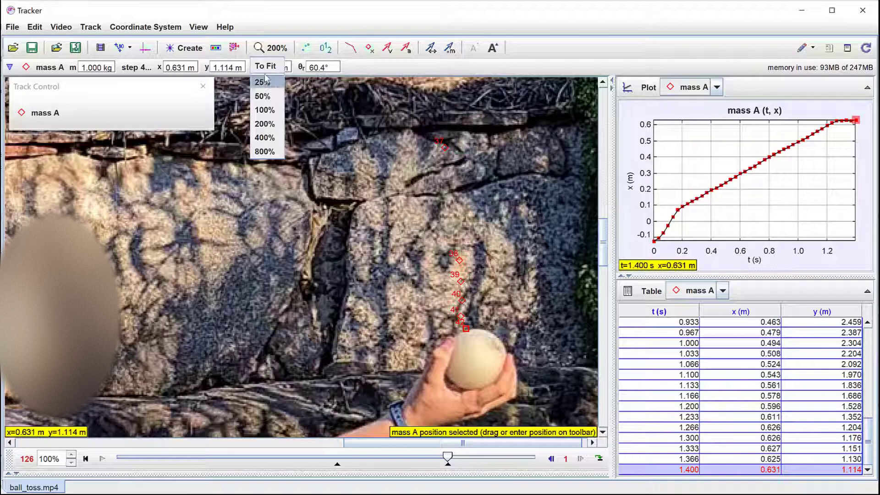
{"action": "left_click", "coordinate": [265, 65]}
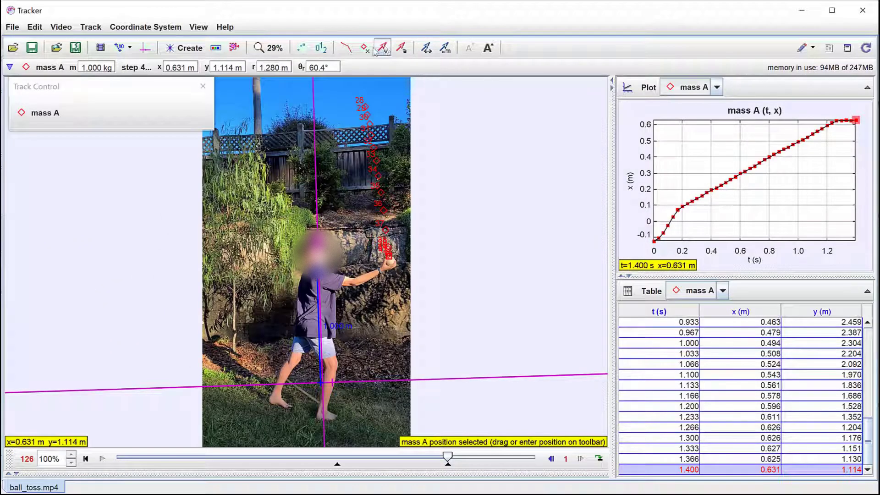
{"action": "left_click", "coordinate": [301, 49]}
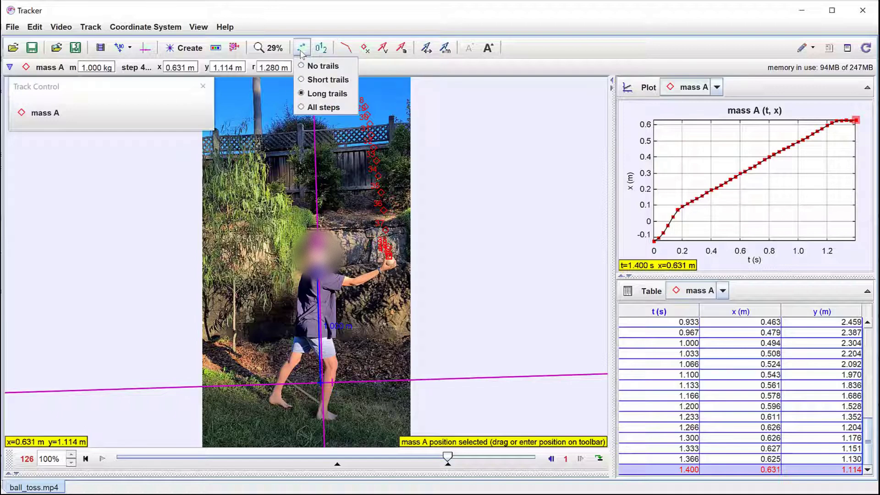
{"action": "left_click", "coordinate": [317, 107]}
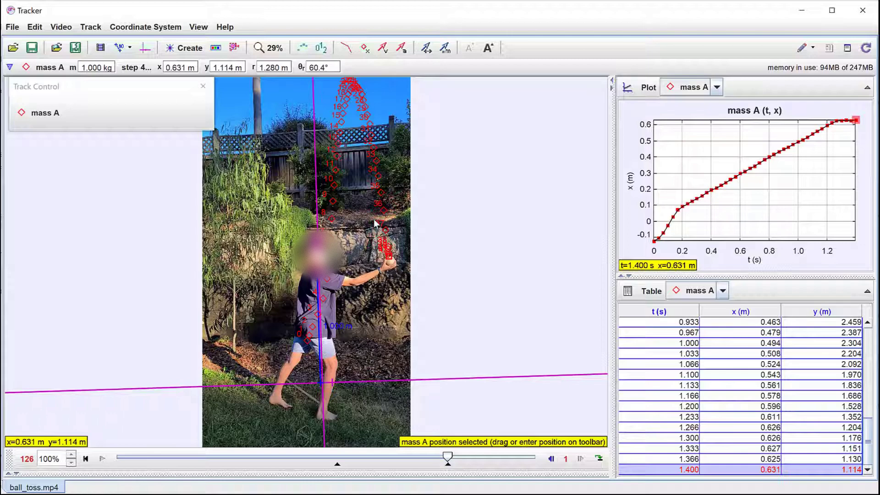
{"action": "left_click", "coordinate": [383, 51]}
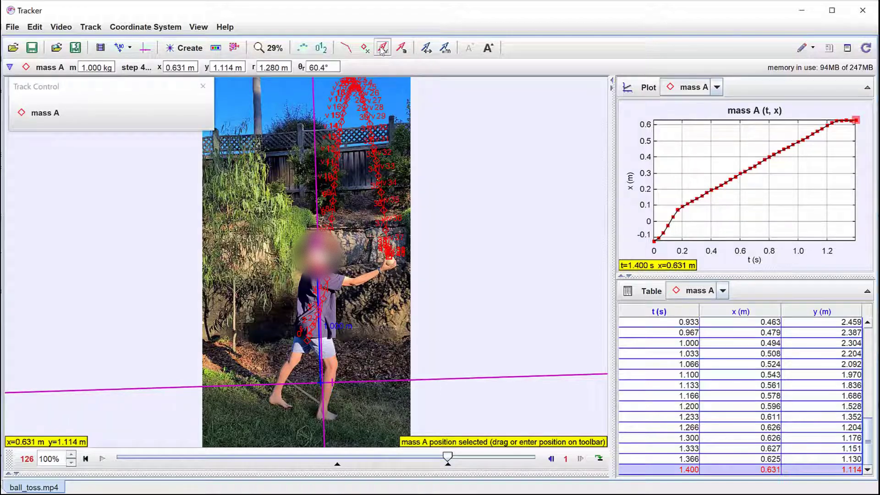
{"action": "left_click", "coordinate": [383, 50]}
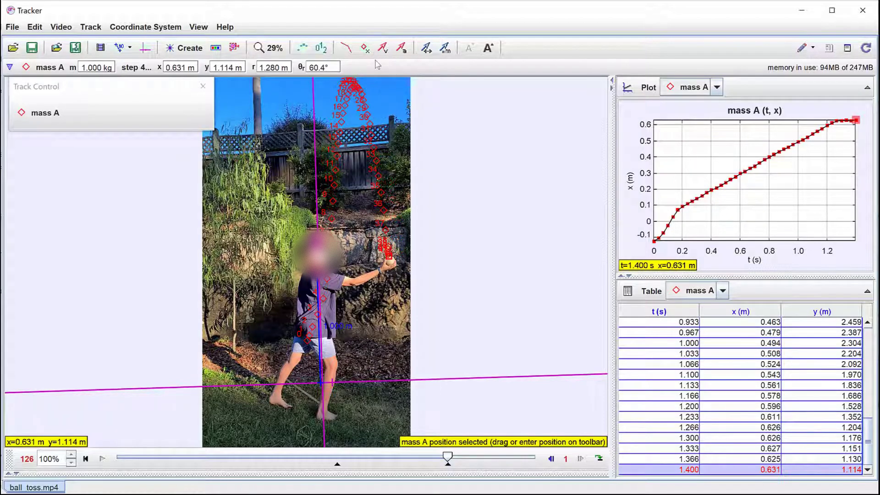
- Change mass A's plot vertical axis from x to y, then to vy
{"action": "left_click", "coordinate": [631, 186]}
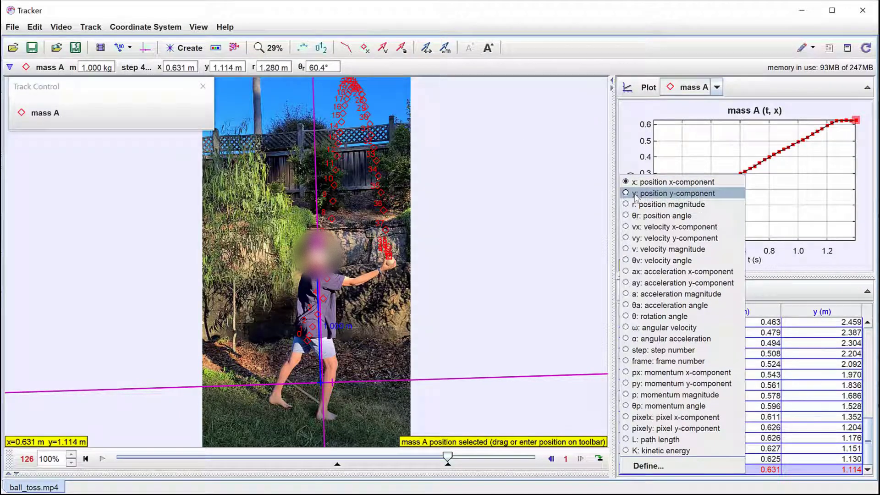
{"action": "left_click", "coordinate": [635, 194]}
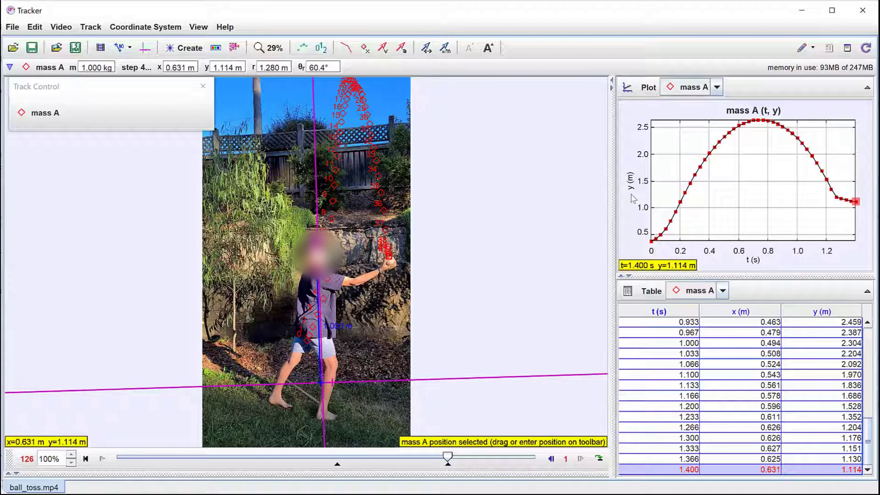
{"action": "left_click", "coordinate": [632, 188]}
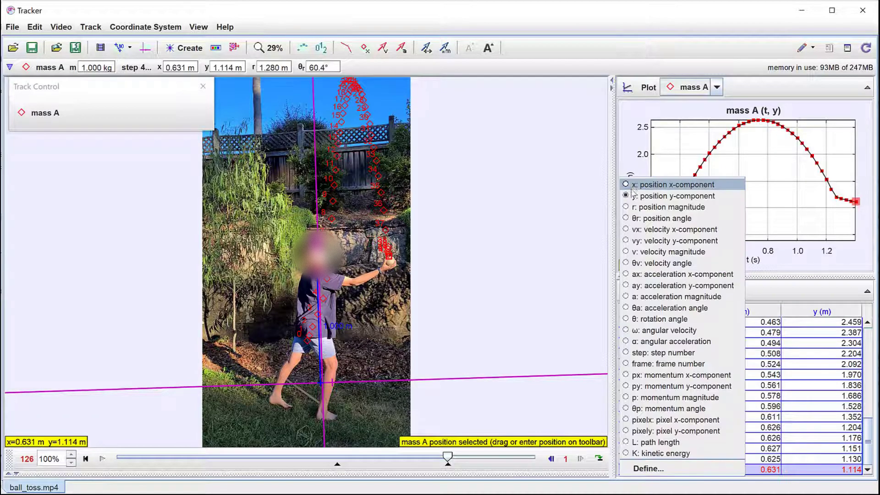
{"action": "left_click", "coordinate": [641, 241]}
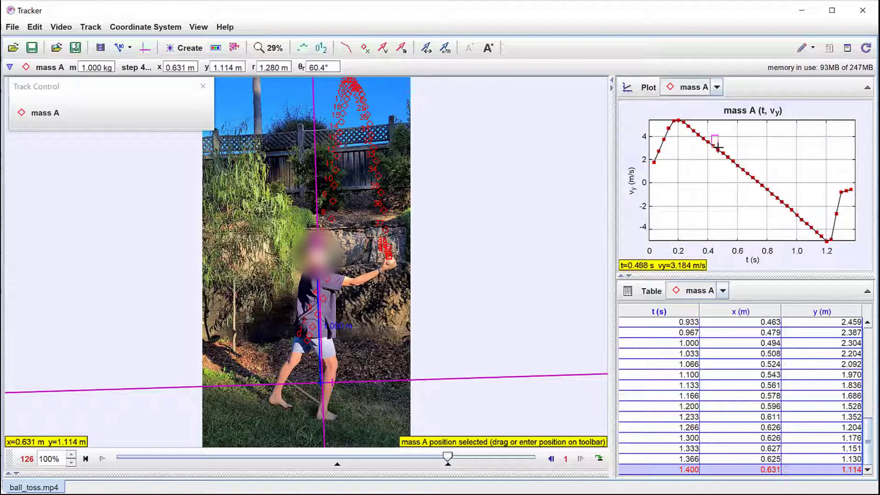
- Send the vy–t plot to the Data Tool with Analyze and box-select the linear falling points
{"action": "left_click_drag", "start_coordinate": [718, 146], "coordinate": [756, 186]}
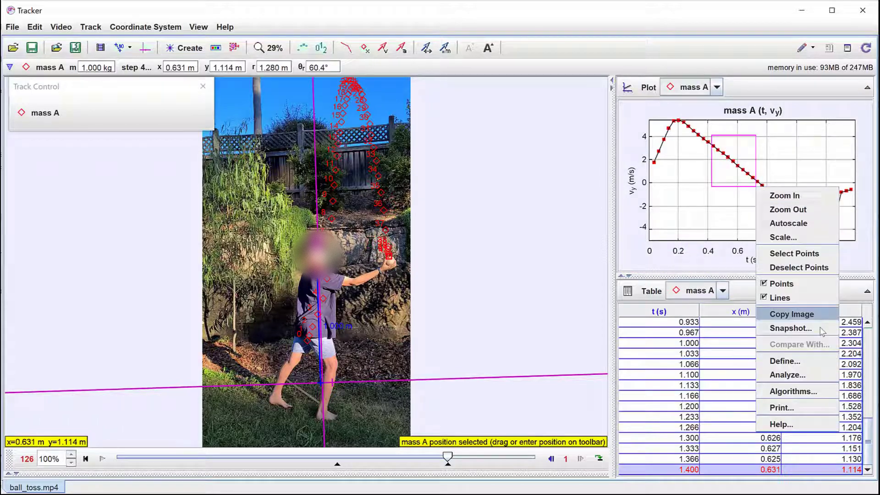
{"action": "left_click", "coordinate": [807, 376]}
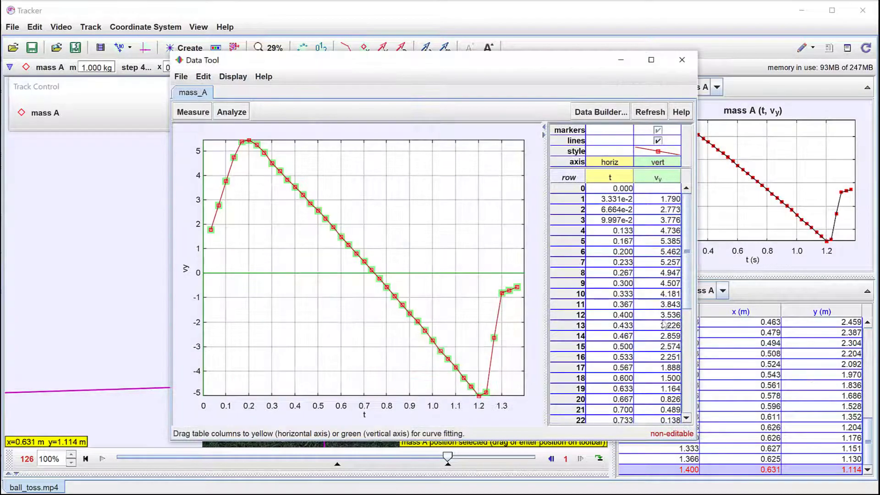
{"action": "left_click_drag", "start_coordinate": [483, 388], "coordinate": [260, 138]}
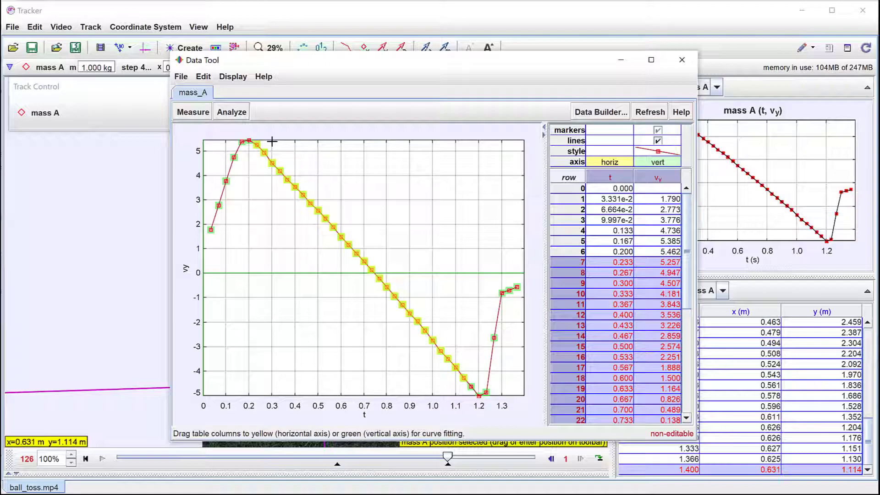
- Apply a Line curve fit to the selected vy–t points, giving slope -10.49 and intercept 7.762
{"action": "left_click", "coordinate": [232, 112]}
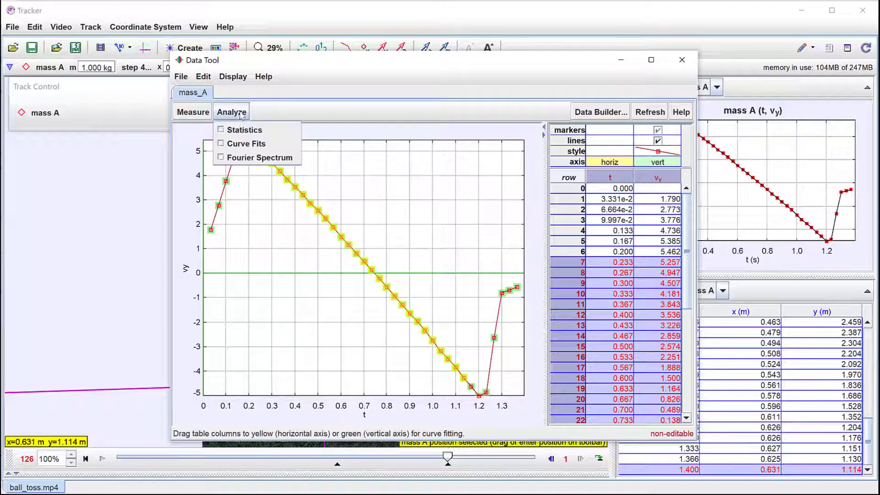
{"action": "left_click", "coordinate": [244, 145]}
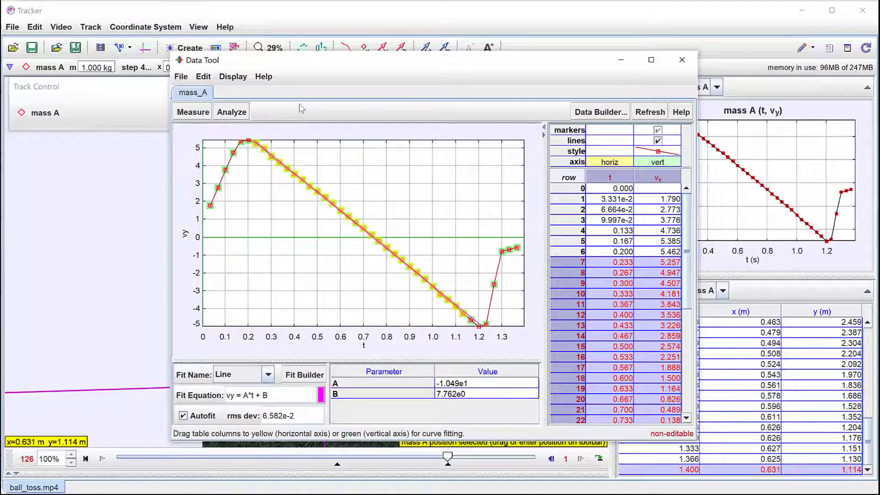